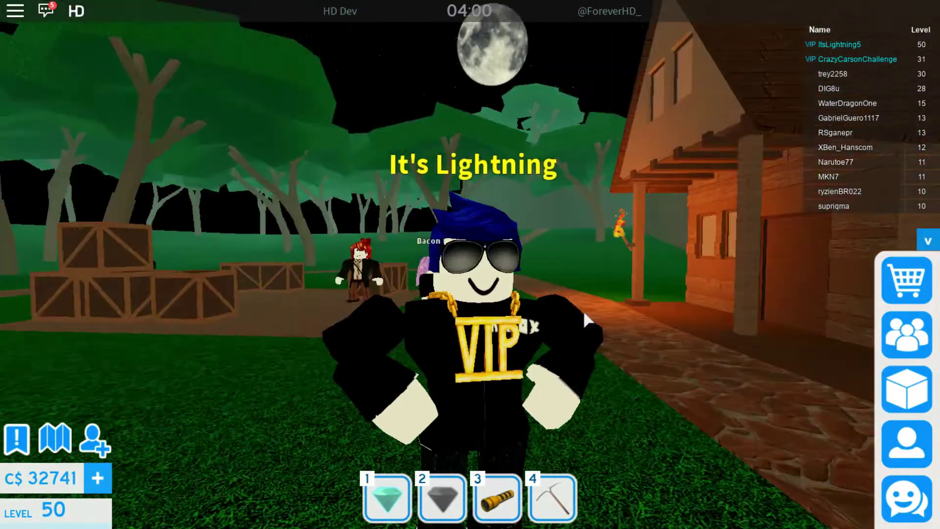
Walk the level 50 character along the stone path to the house porch, then open Settings
key("w")
key("w")
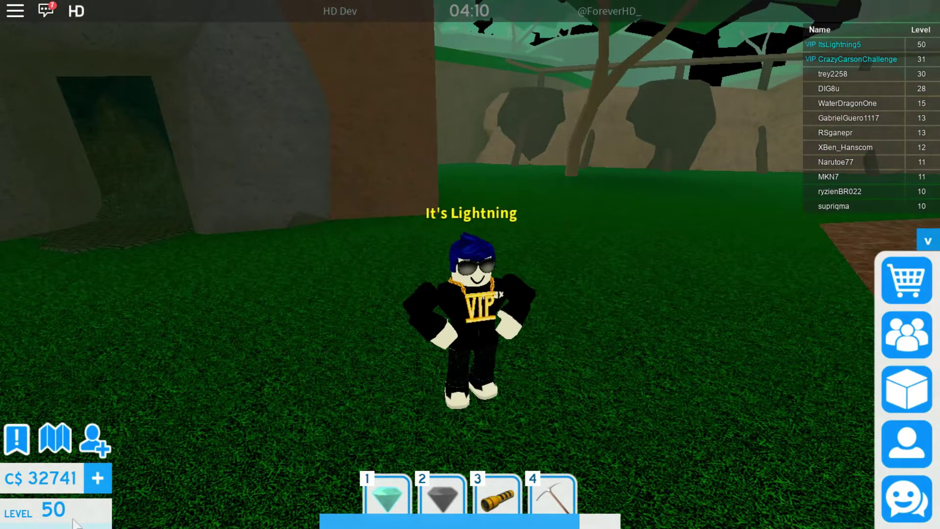
key("w")
scroll(589, 348, "up", 5)
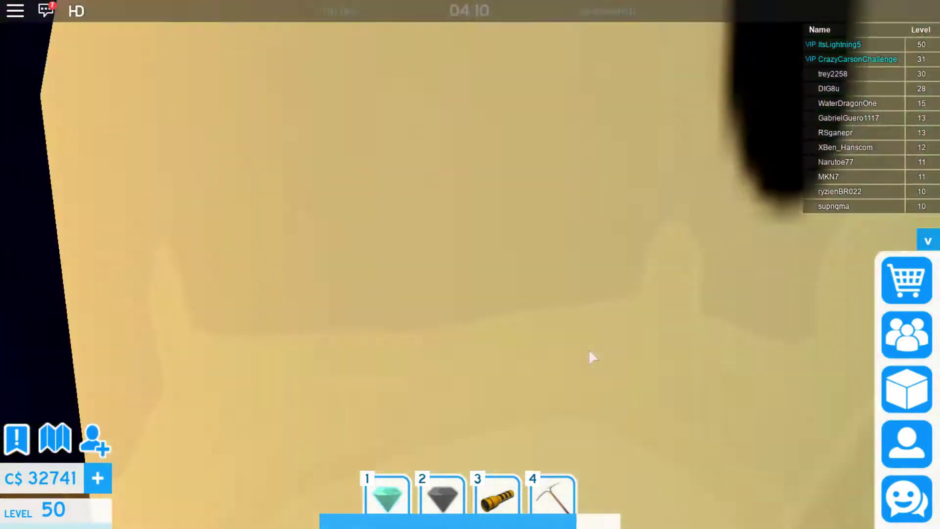
scroll(589, 348, "down", 5)
key("w")
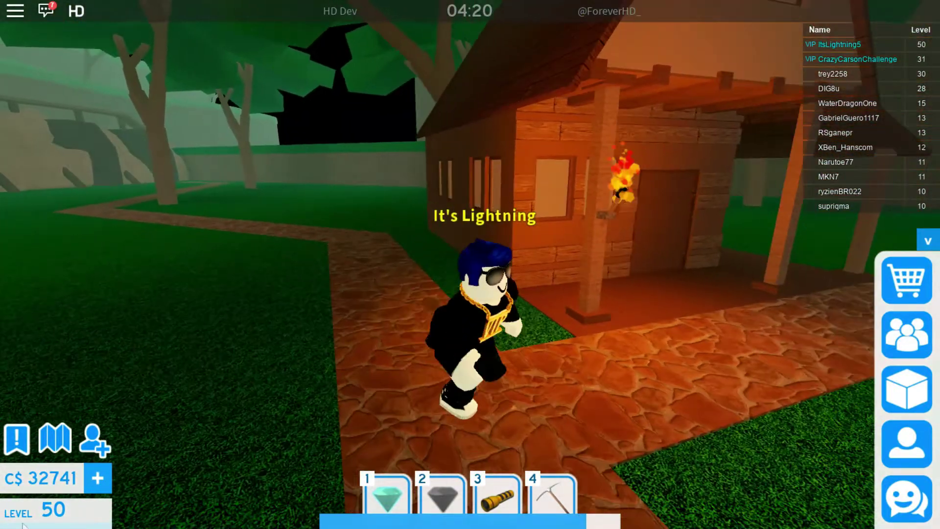
key("s")
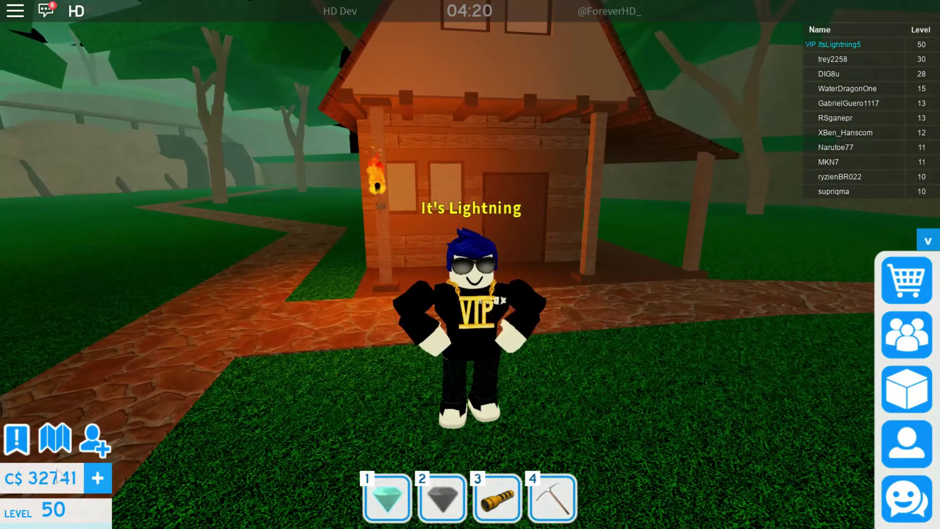
key("w")
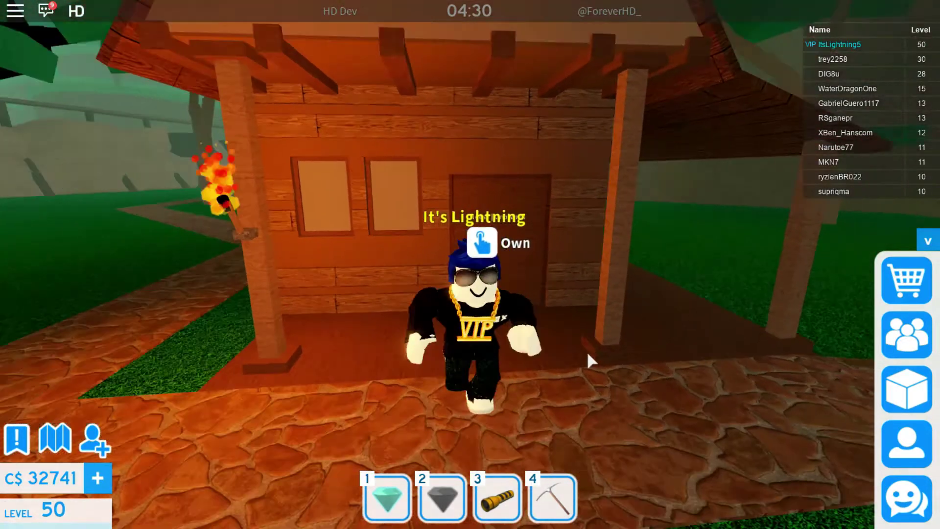
key("s")
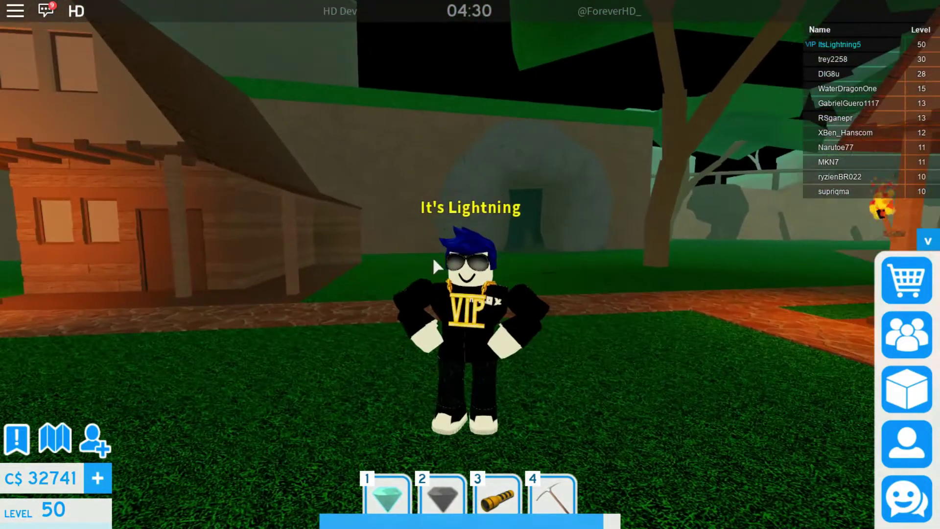
key("Escape")
left_click(375, 74)
Browse Guest World's Game Badges list on its Roblox web page, from Welcome to Guest 666
key("alt+Tab")
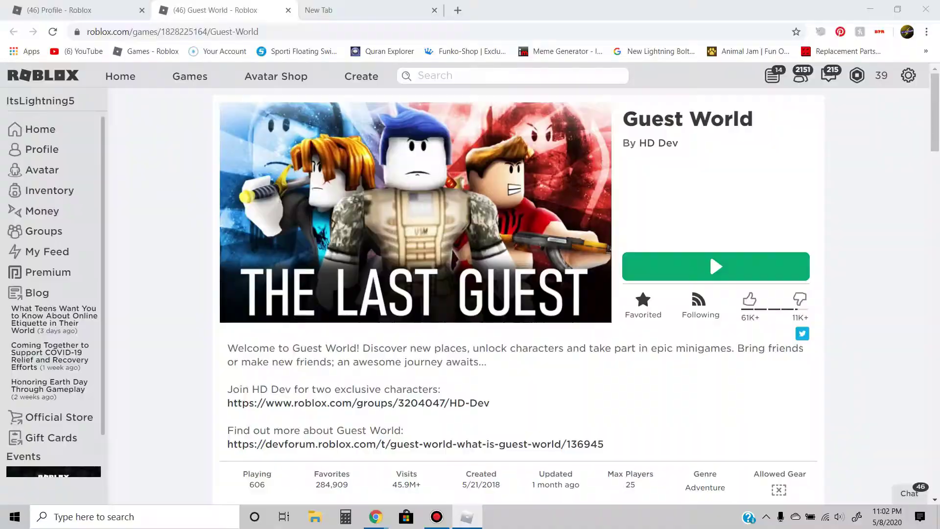
key("alt+Tab")
key("alt+Tab")
scroll(709, 253, "down", 8)
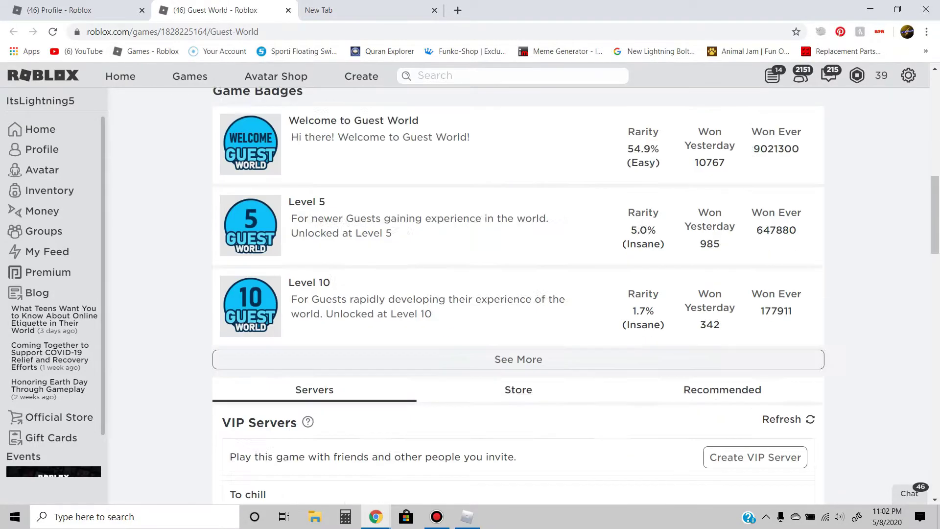
scroll(709, 253, "down", 2)
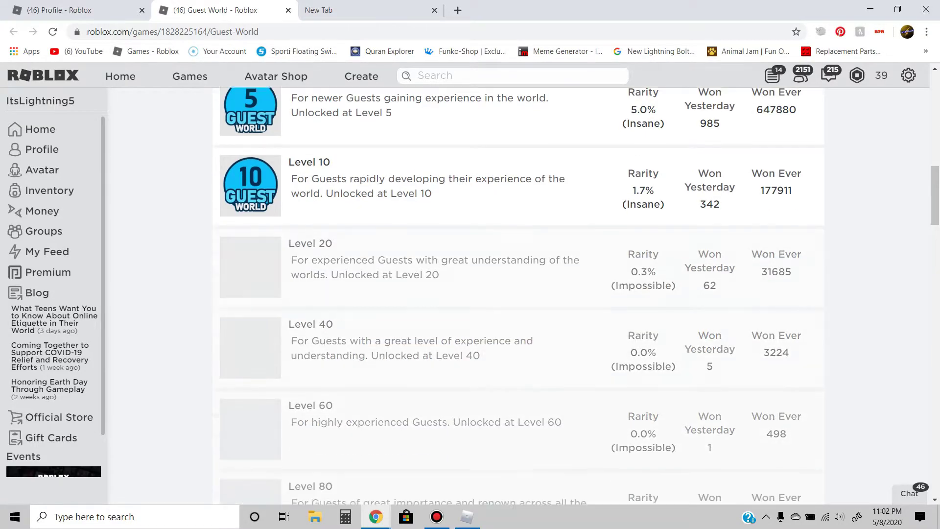
scroll(514, 294, "down", 2)
scroll(514, 294, "down", 1)
scroll(514, 294, "down", 1)
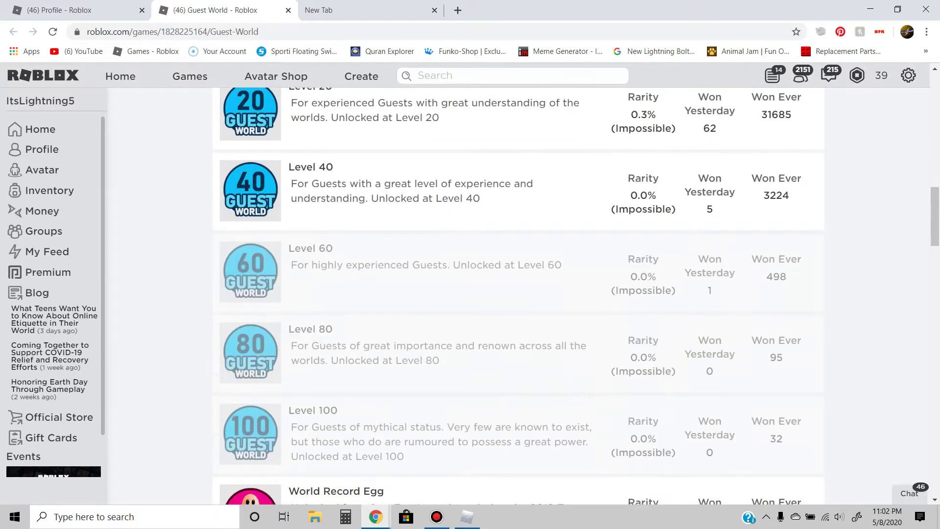
scroll(515, 294, "up", 1)
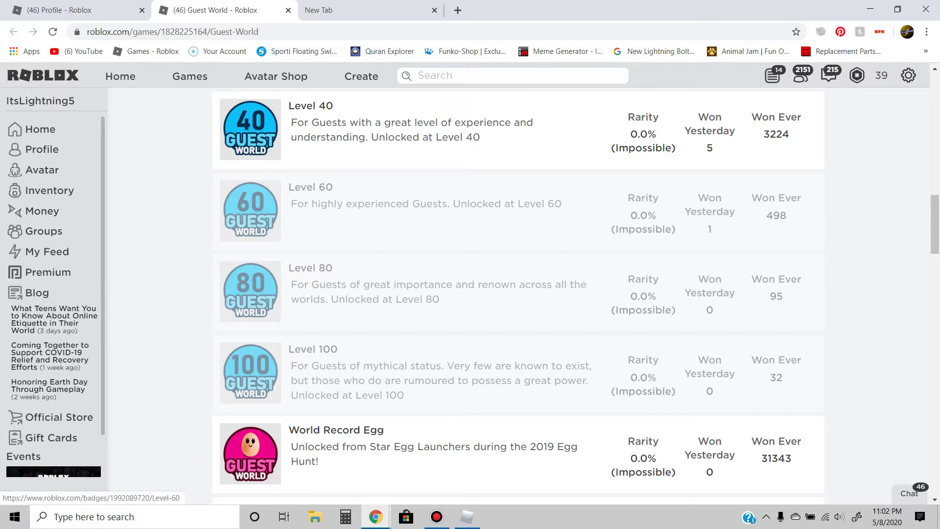
scroll(514, 294, "down", 3)
scroll(515, 294, "down", 3)
scroll(514, 293, "down", 3)
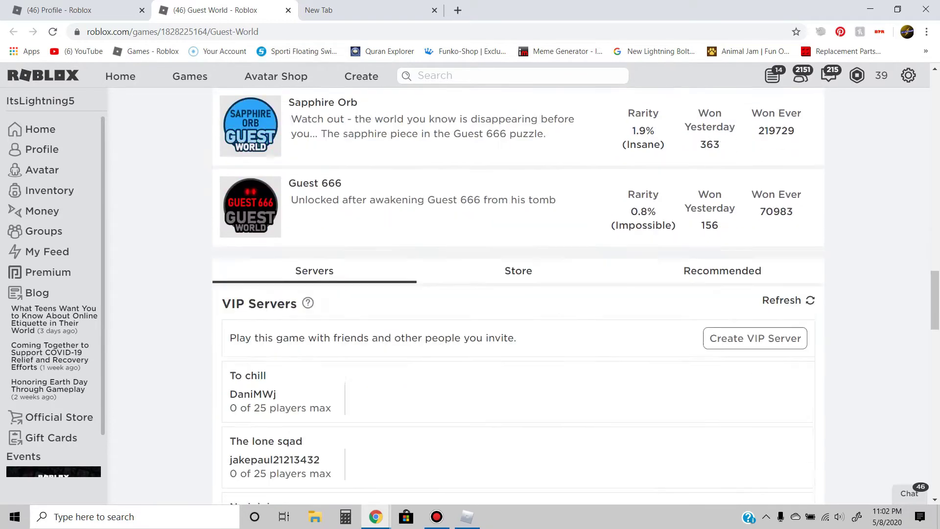
scroll(514, 294, "down", 1)
scroll(515, 293, "up", 5)
scroll(515, 294, "up", 1)
scroll(514, 294, "up", 1)
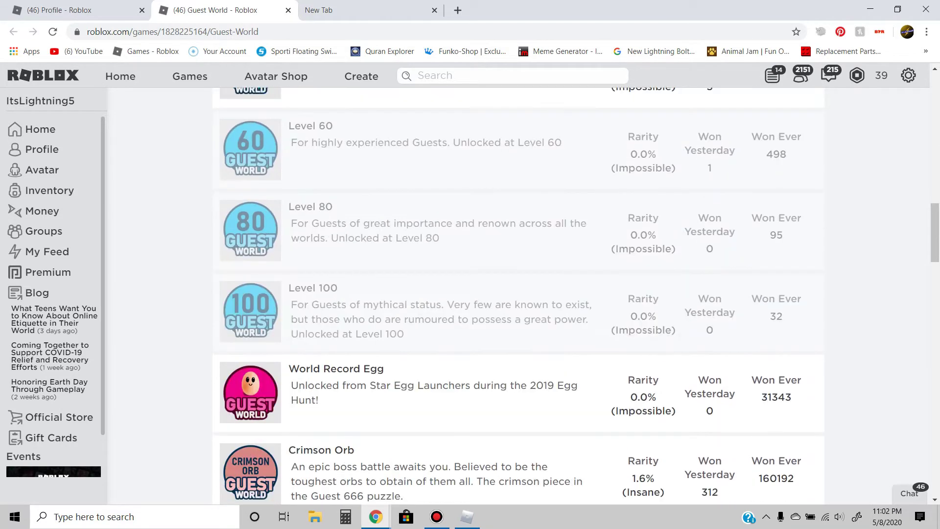
scroll(514, 293, "up", 1)
scroll(514, 294, "up", 2)
scroll(514, 295, "up", 2)
scroll(515, 294, "up", 1)
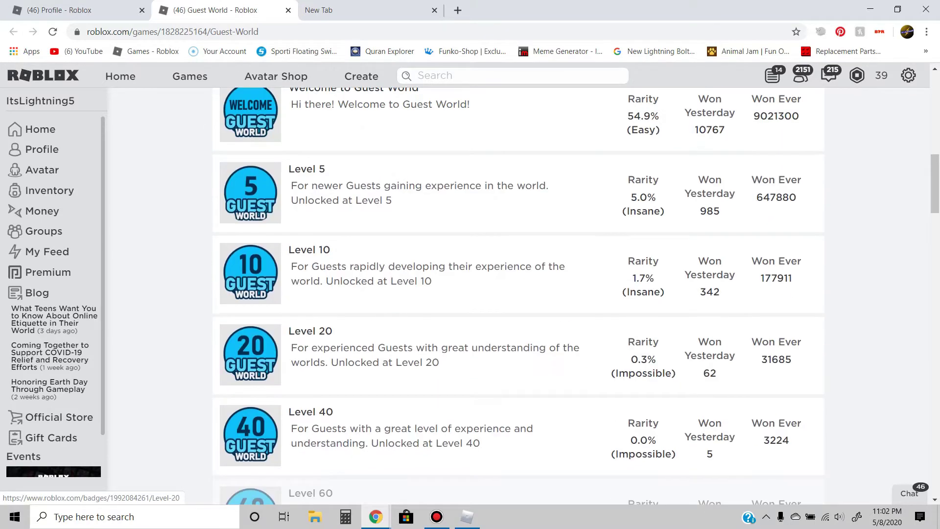
scroll(514, 294, "up", 3)
scroll(515, 294, "up", 1)
scroll(514, 294, "up", 1)
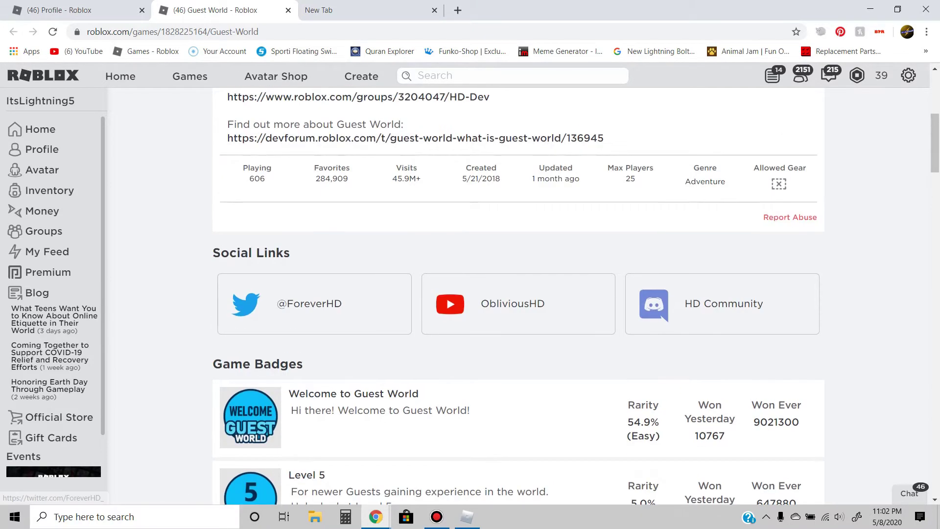
scroll(515, 294, "down", 1)
scroll(514, 294, "down", 3)
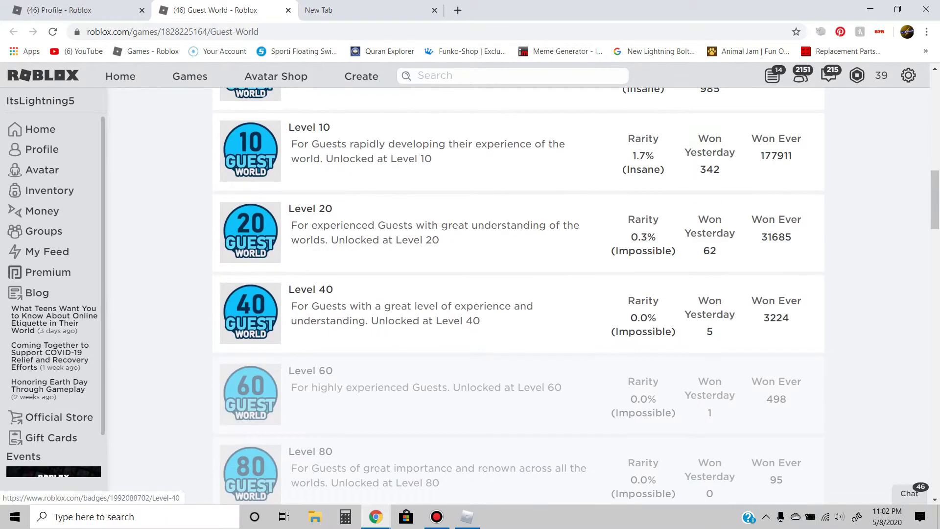
scroll(515, 294, "down", 1)
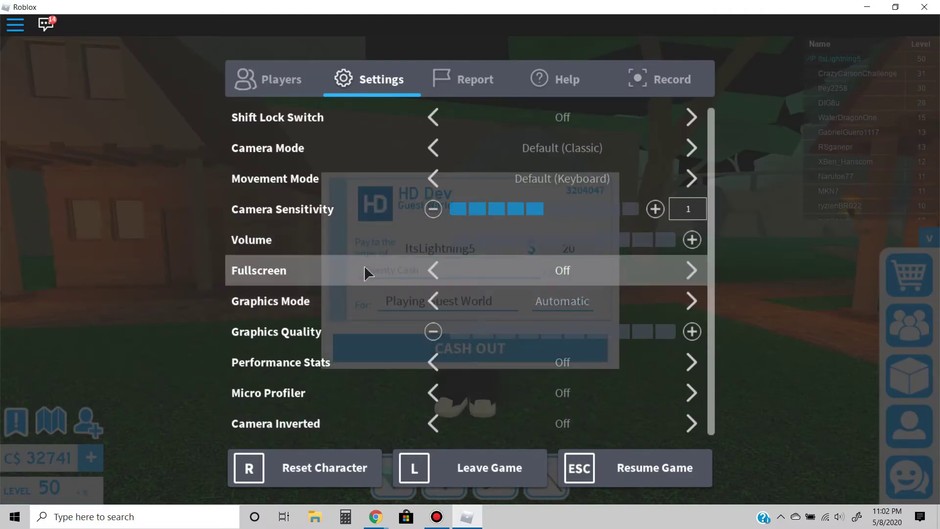
Resume Guest World and run the character across the grass toward the cave
key("Escape")
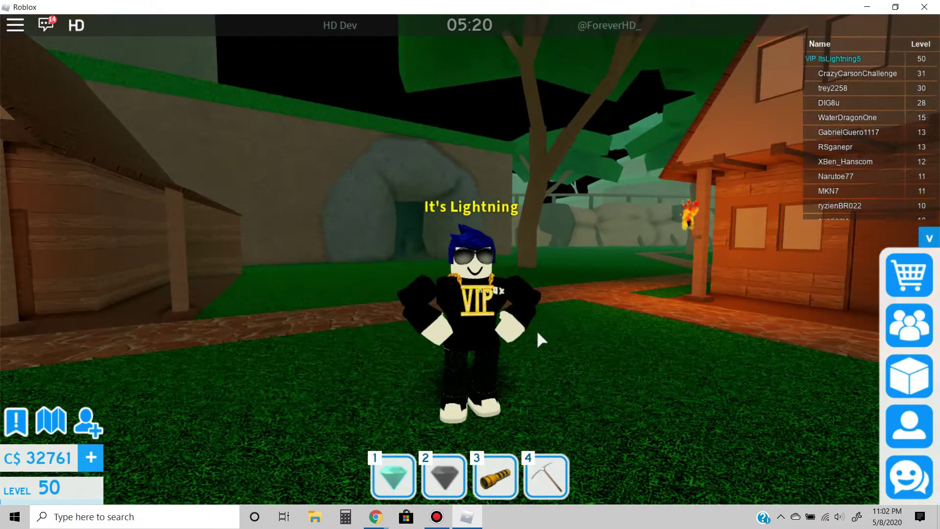
key("w")
key("w")
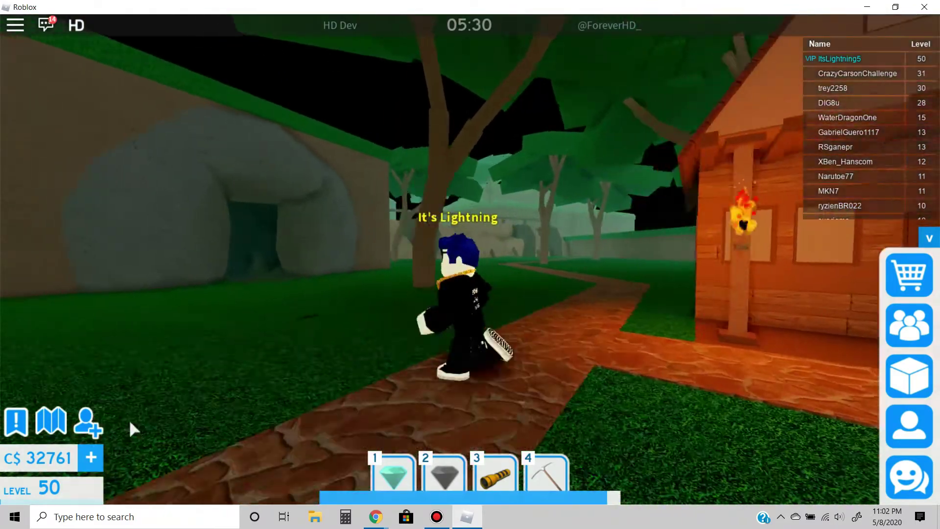
key("w")
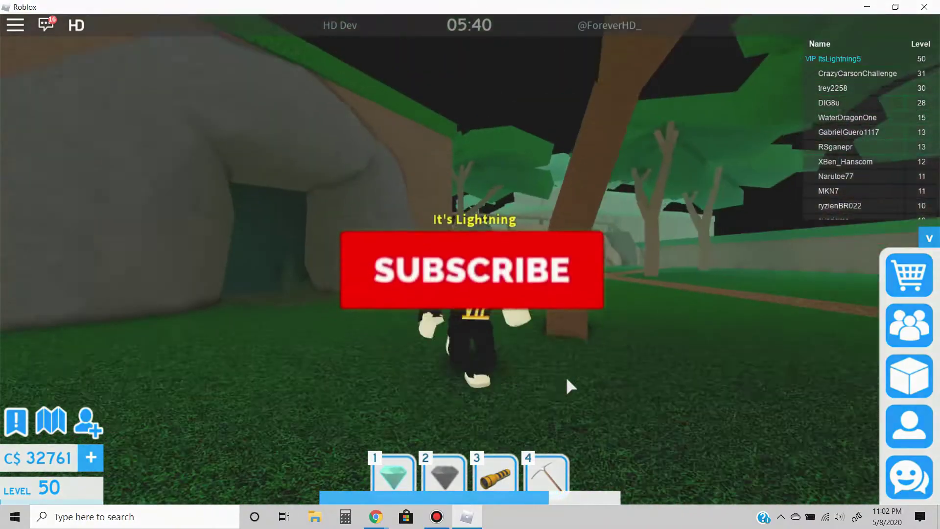
key("w")
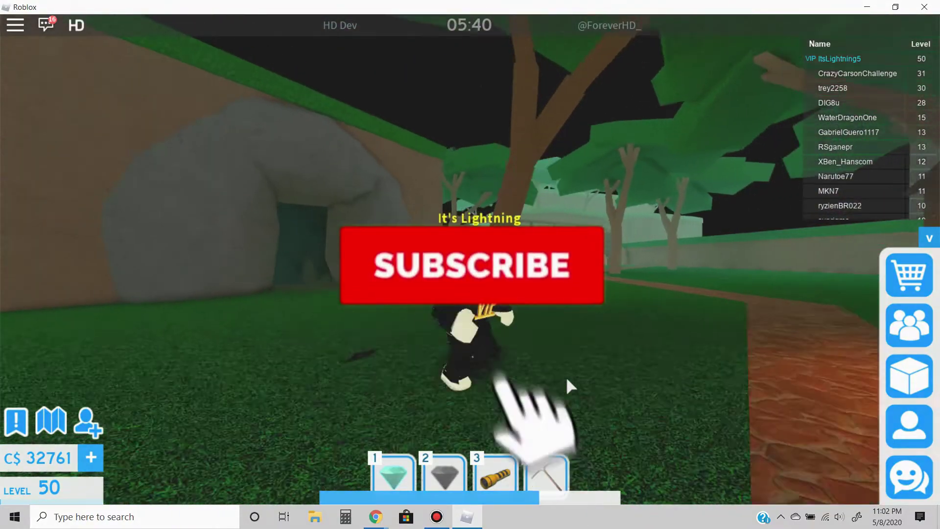